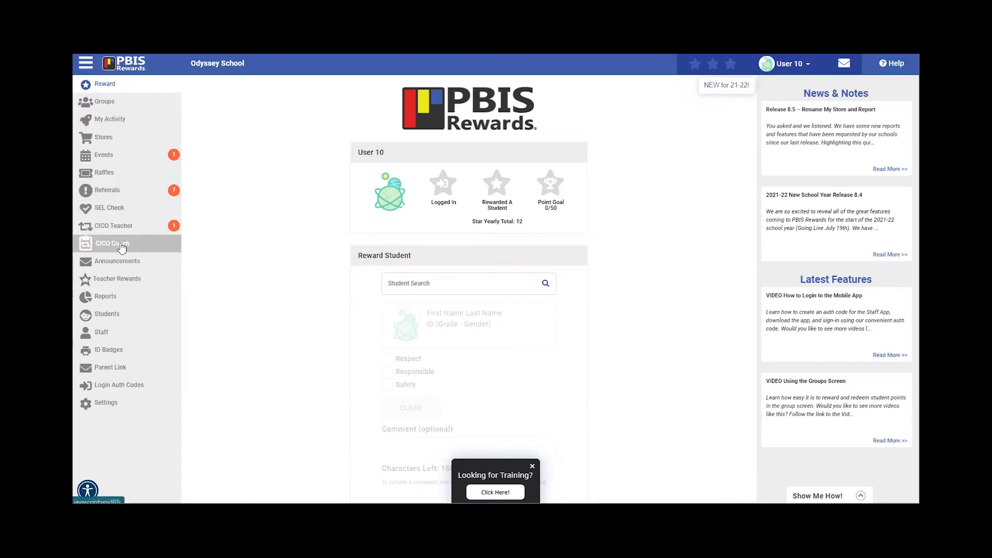
# Step: Open the teacher rewards area and view the 95-point balance and My Activity history
pyautogui.click(153, 281)
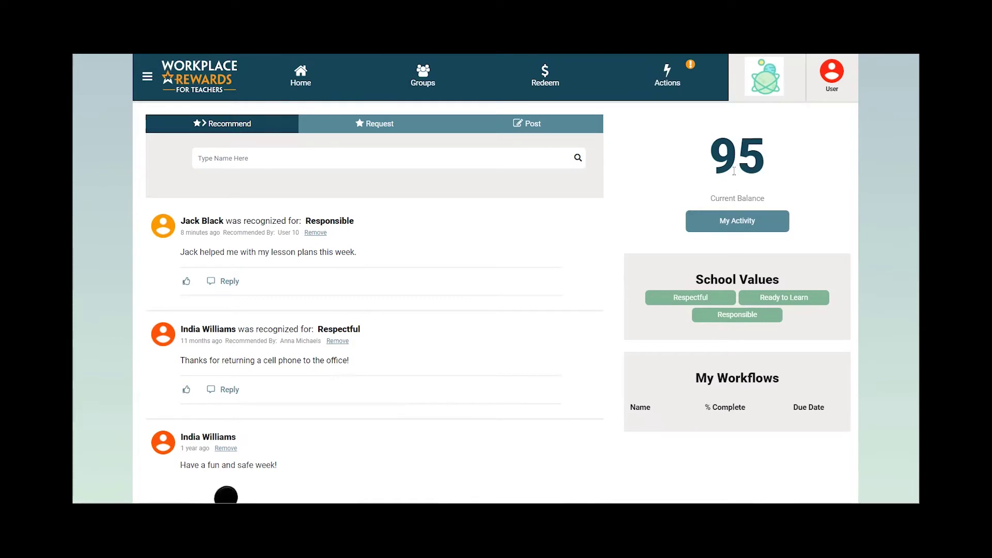
pyautogui.click(730, 173)
pyautogui.click(732, 220)
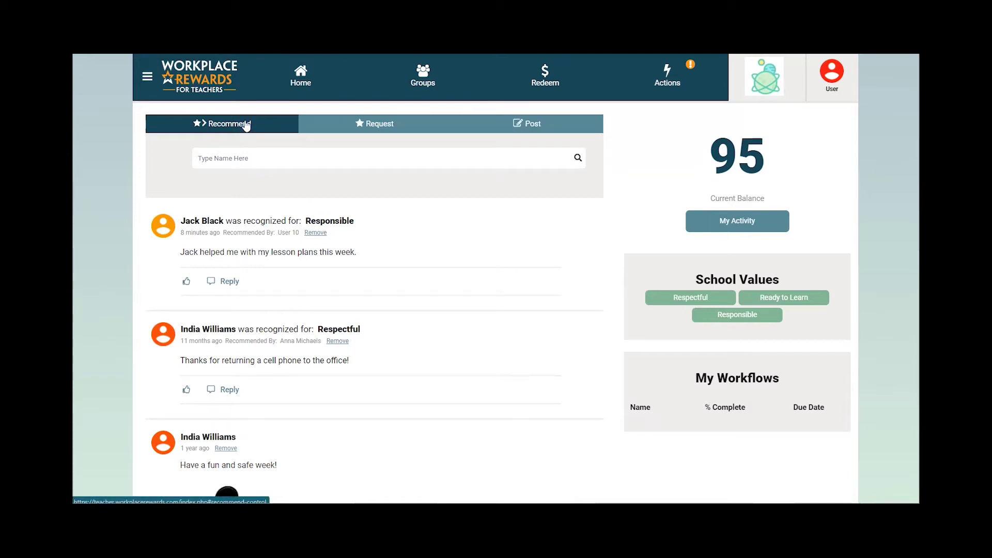
# Step: Choose Jack Black as the colleague and recognise him for Responsible > Aid a Teammate
pyautogui.click(255, 159)
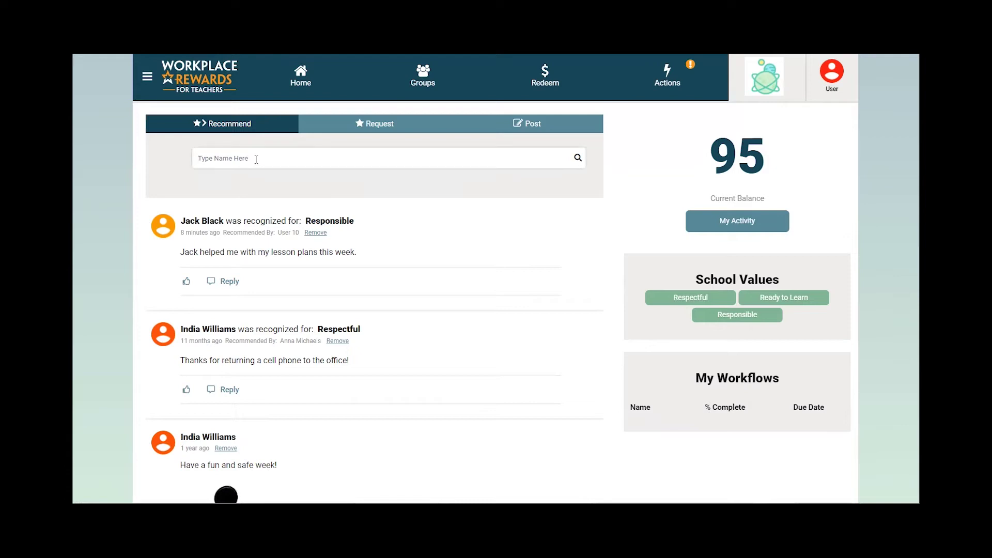
pyautogui.write('Ja')
pyautogui.write('ck')
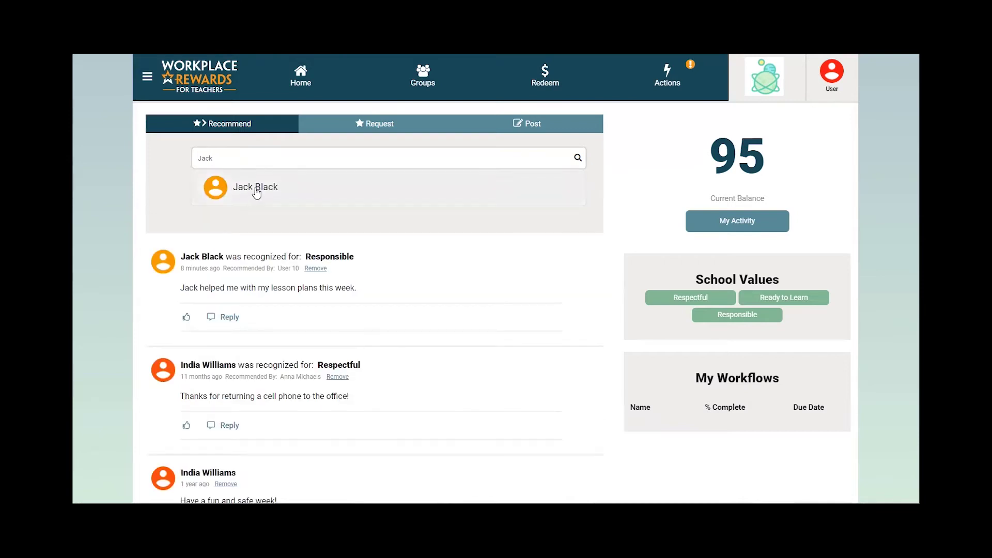
pyautogui.click(256, 194)
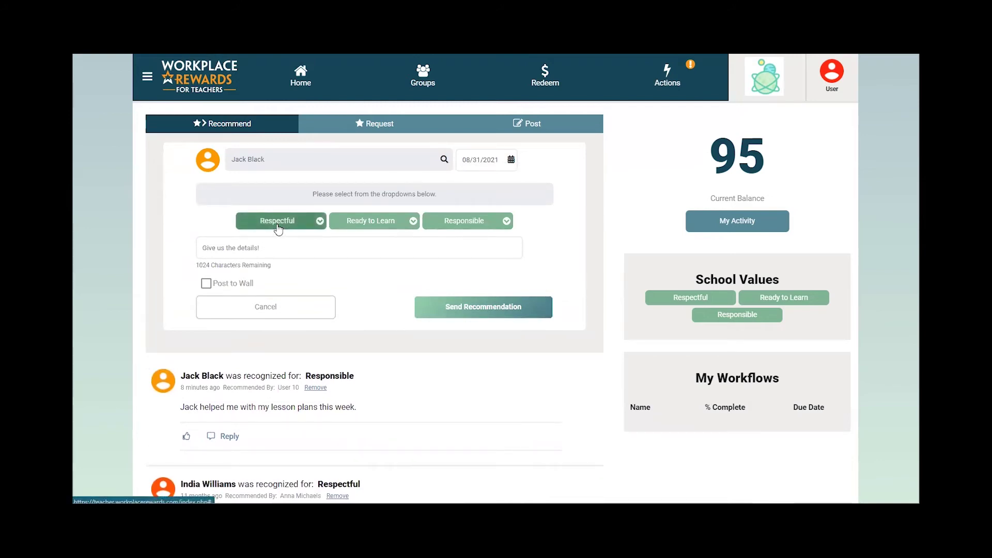
pyautogui.click(465, 224)
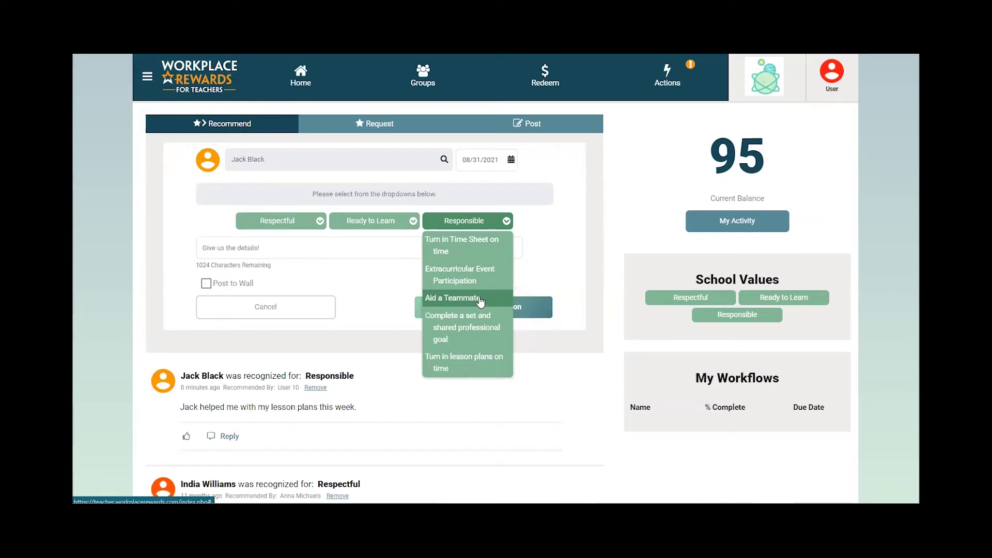
pyautogui.click(480, 299)
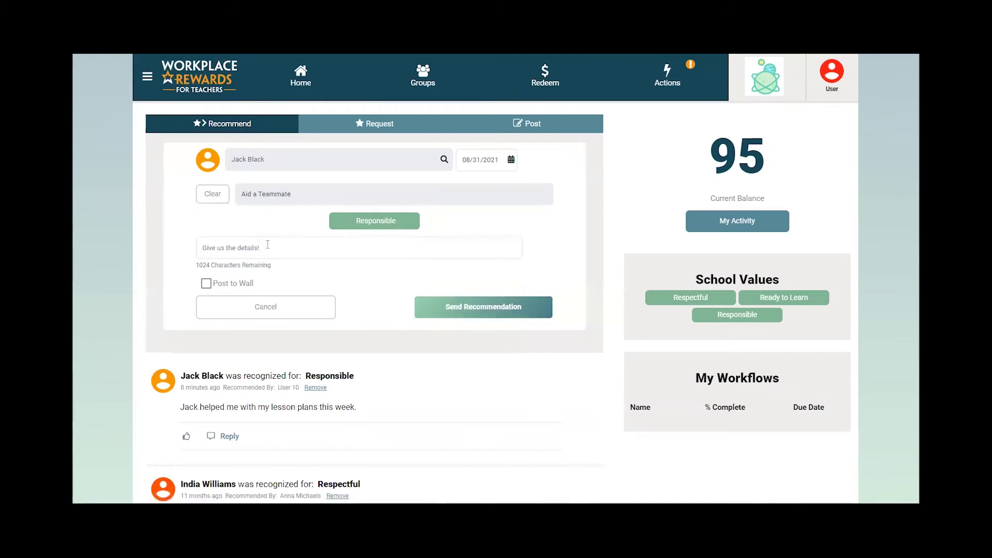
# Step: Add the message 'Thanks to Jack for helping me with Science lesson plans this week!' and send
pyautogui.click(304, 245)
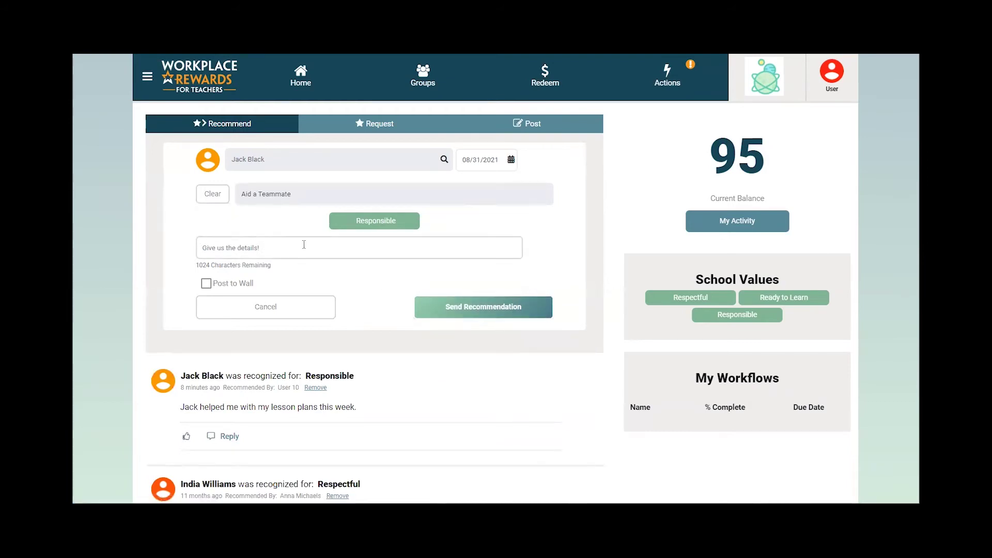
pyautogui.write('Thanks to Jac')
pyautogui.write('k for helping me ')
pyautogui.write('with Science less')
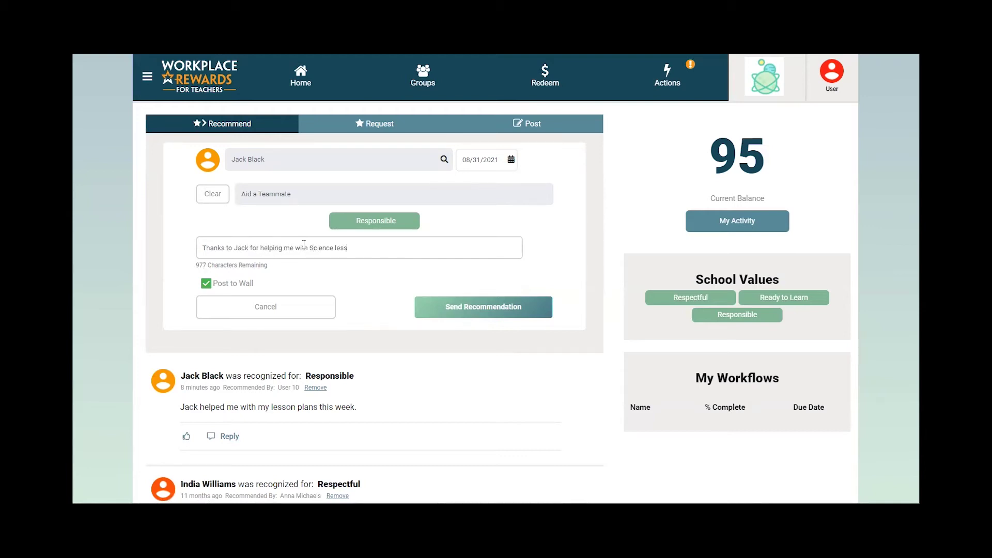
pyautogui.write('on plans this w')
pyautogui.write('eek!')
pyautogui.click(466, 308)
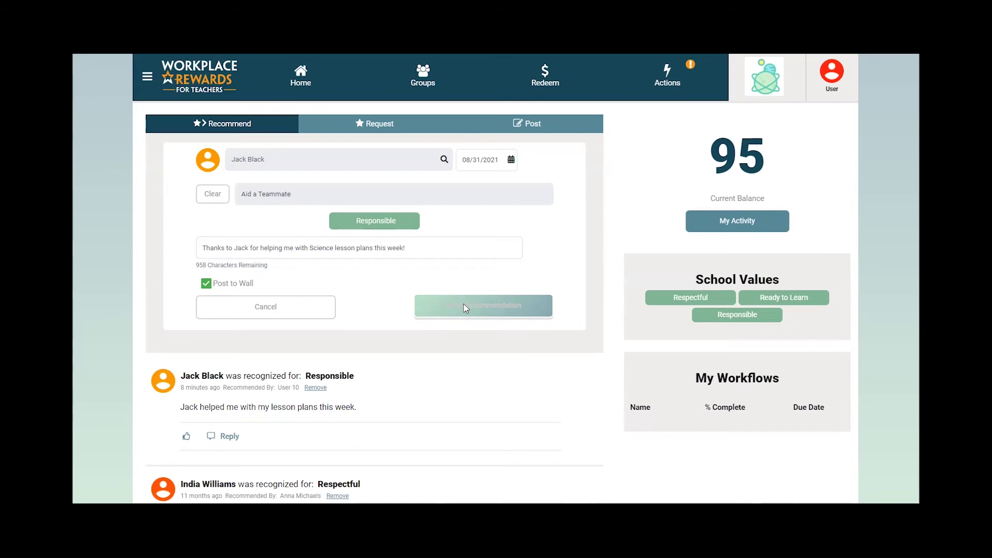
# Step: Refresh the wall to show Jack Black's recommendation and reopen the self points request form
pyautogui.click(387, 127)
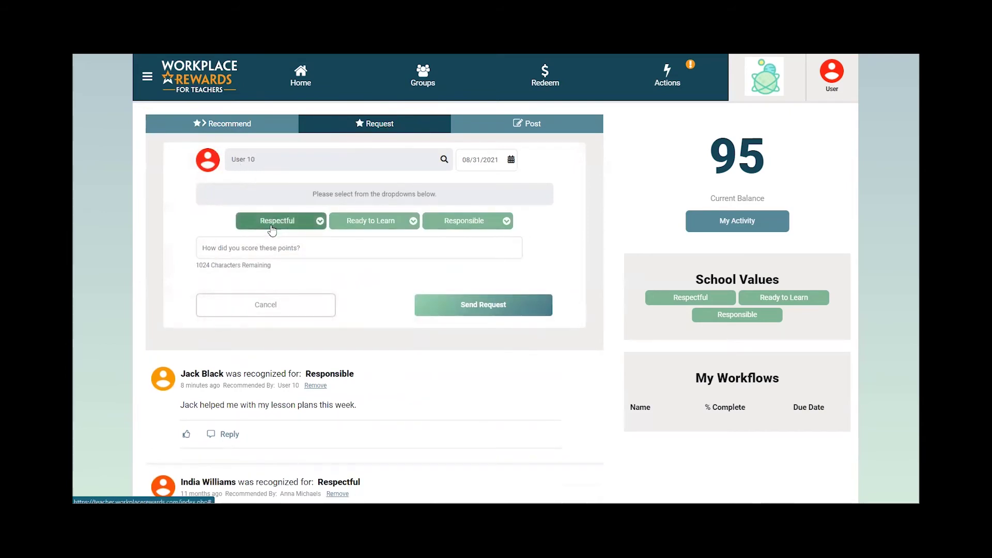
pyautogui.click(345, 232)
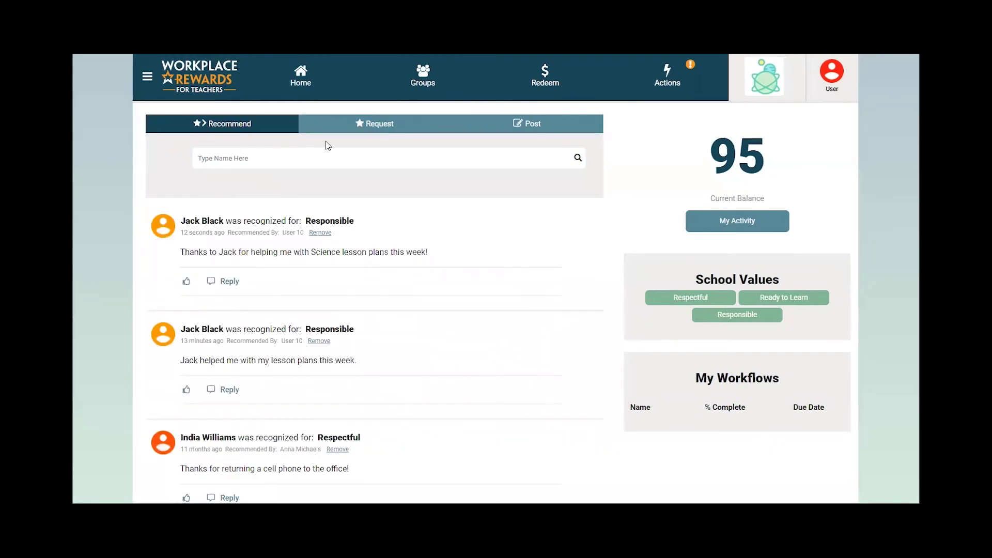
pyautogui.click(371, 127)
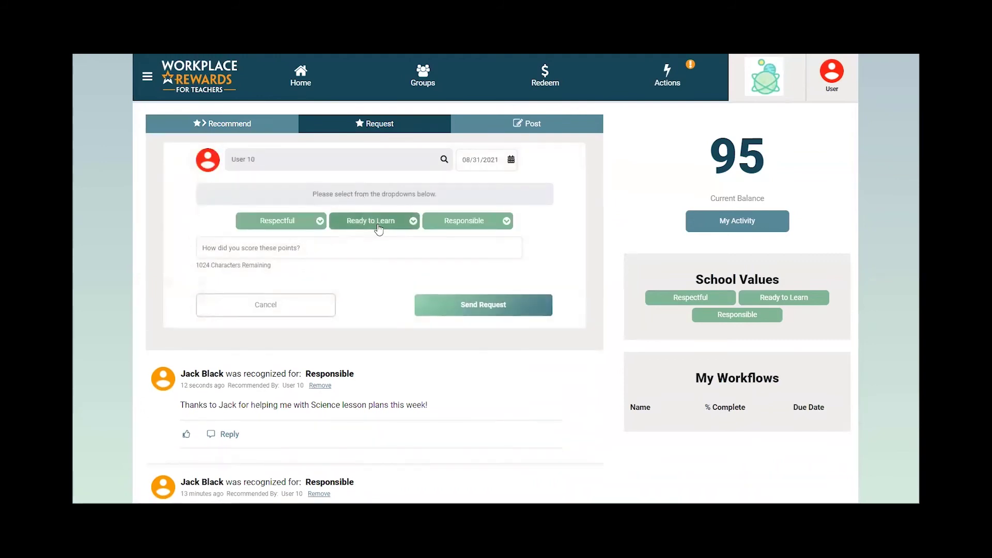
# Step: Request Ready to Learn > Prepared points described as 'I helped prepare for the book fair'
pyautogui.click(381, 225)
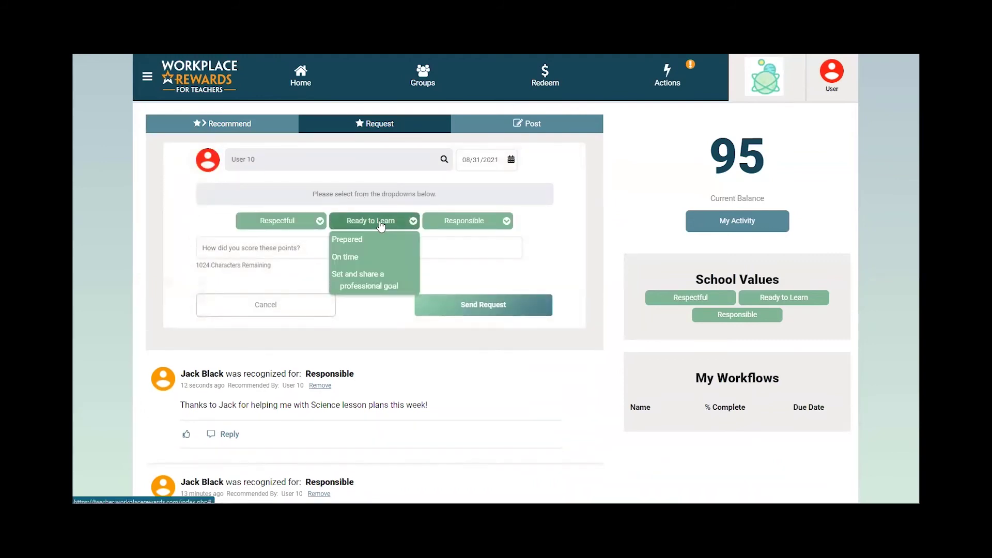
pyautogui.click(366, 240)
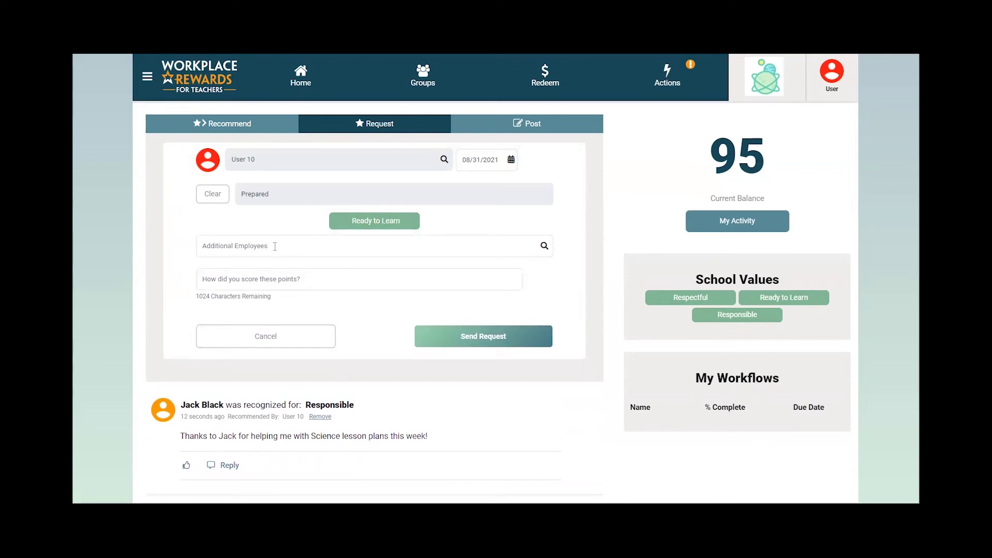
pyautogui.click(309, 278)
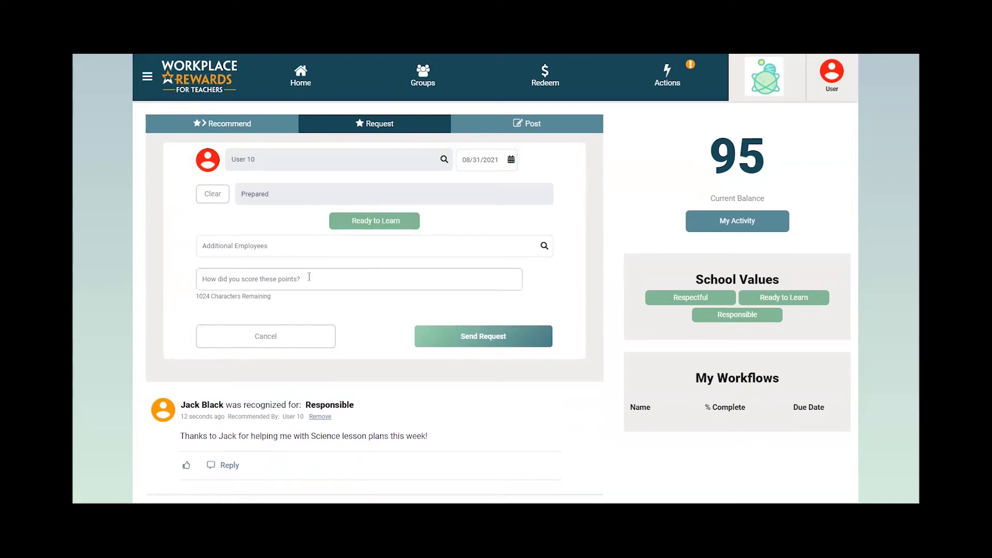
pyautogui.write('I help')
pyautogui.write('ed prep')
pyautogui.write('are for the ')
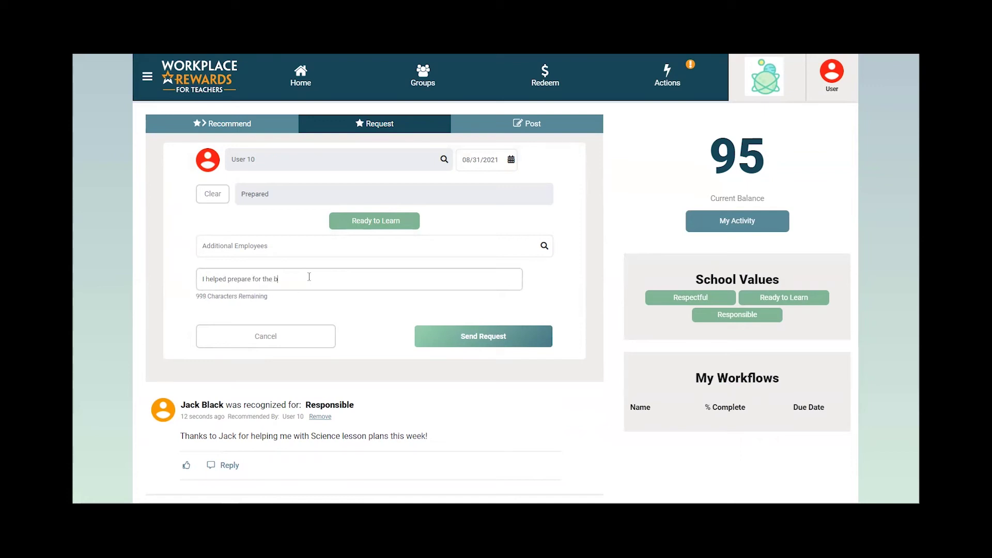
pyautogui.write('bb')
pyautogui.press('BackSpace')
pyautogui.write('ook f')
pyautogui.write('air.')
pyautogui.click(491, 339)
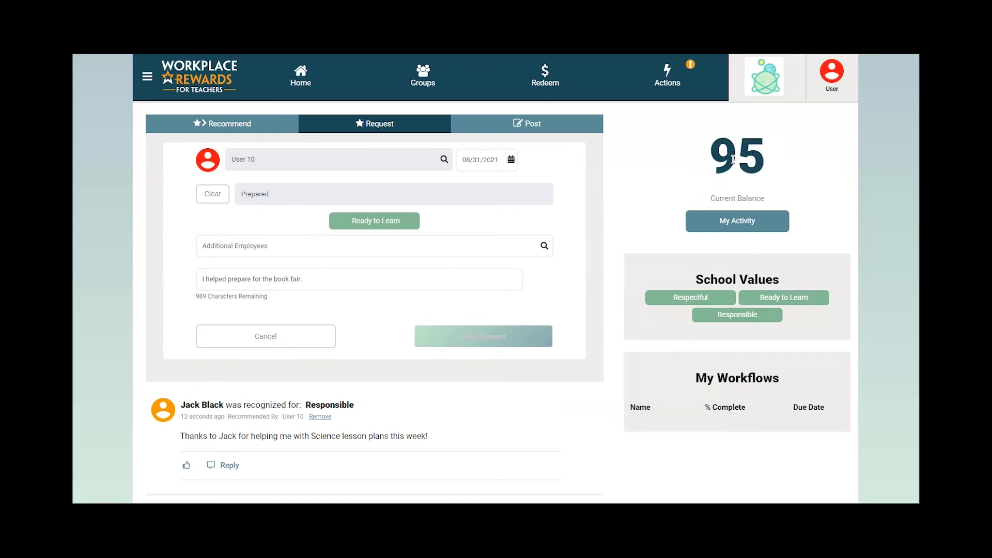
pyautogui.click(545, 128)
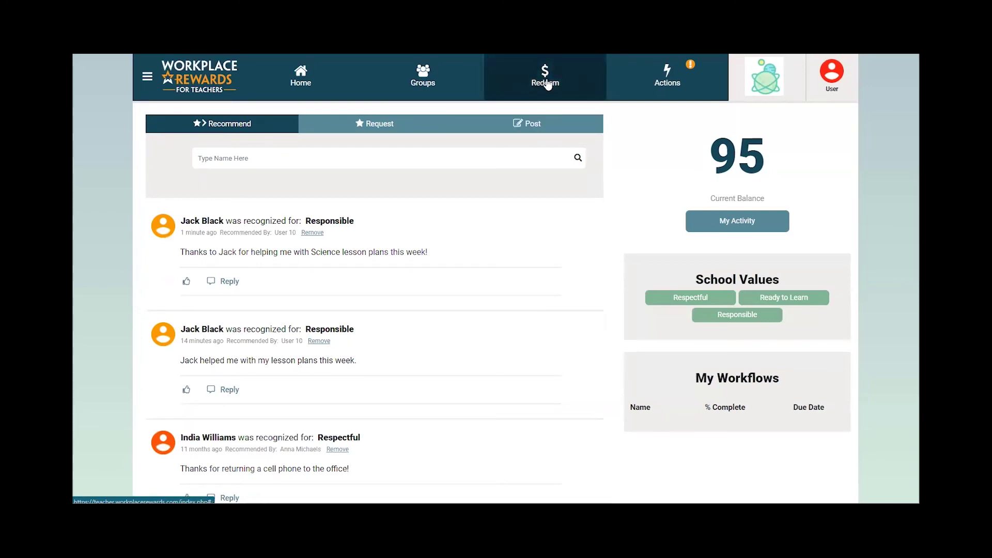
# Step: Show the Redeem menu listing Store, Events, Auctions and Raffles
pyautogui.click(548, 84)
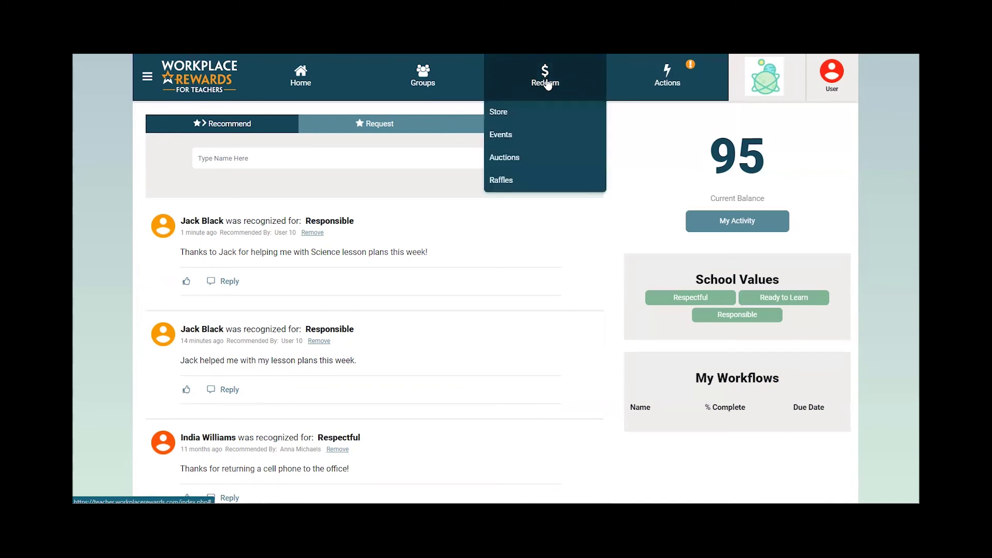